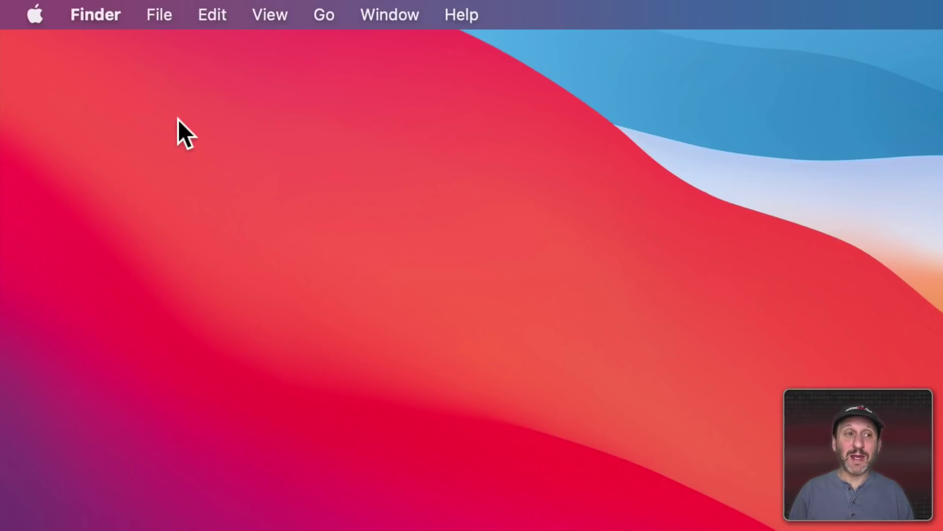
- Open System Preferences and quit it again
{"action": "left_click", "coordinate": [34, 14]}
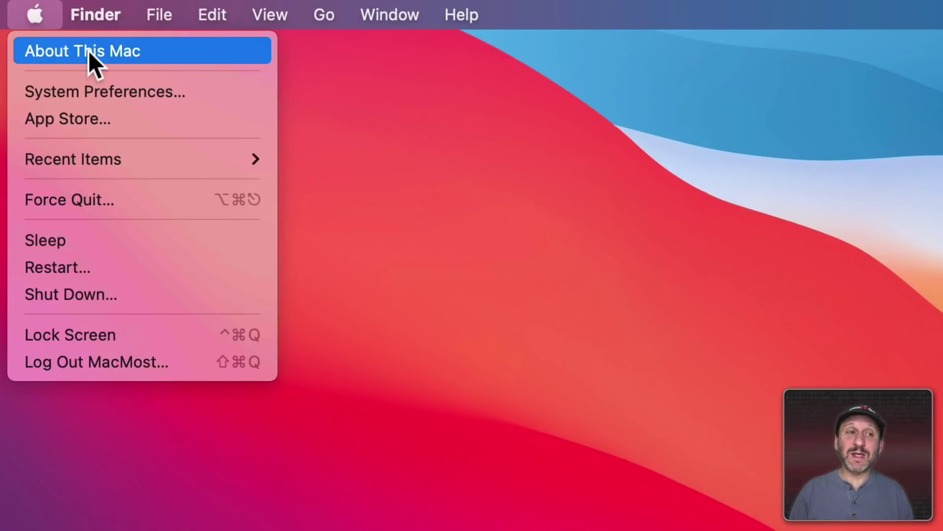
{"action": "left_click", "coordinate": [66, 87]}
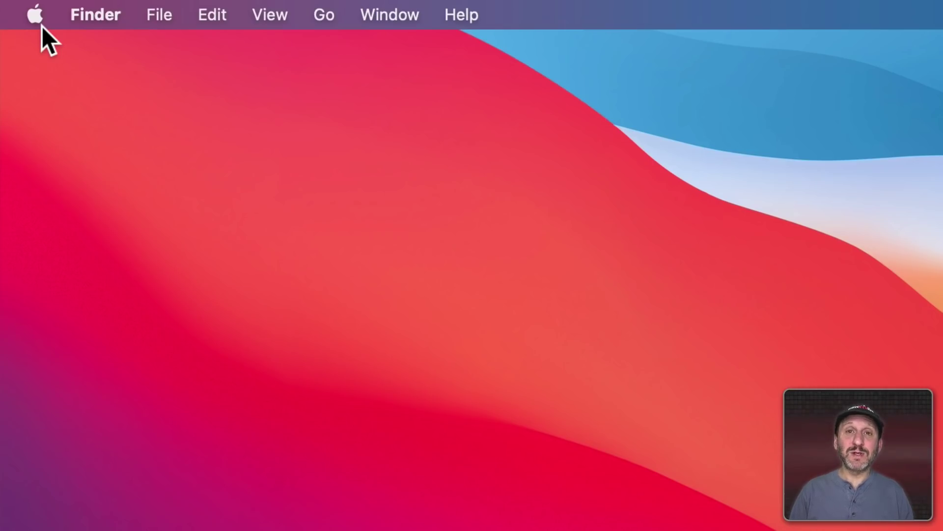
{"action": "left_click", "coordinate": [34, 17]}
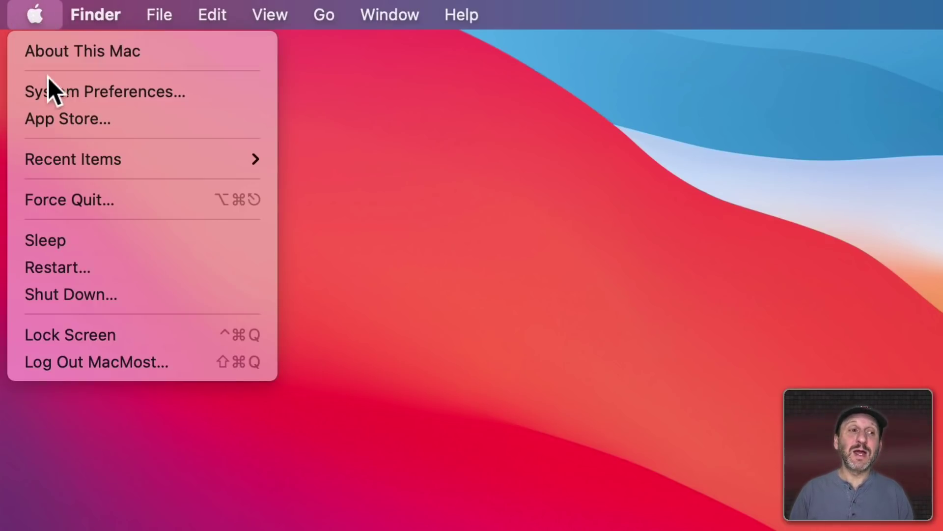
{"action": "left_click", "coordinate": [51, 90]}
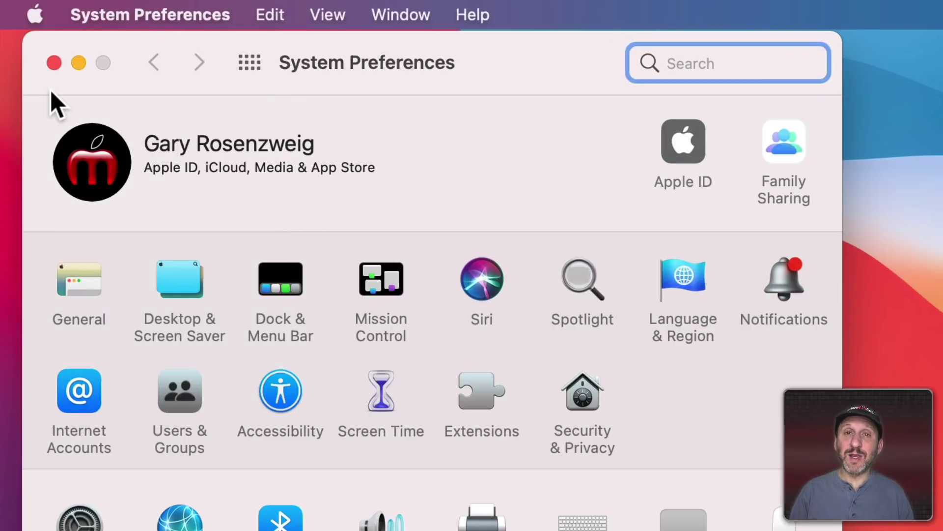
{"action": "left_click", "coordinate": [51, 63]}
{"action": "left_click", "coordinate": [35, 11]}
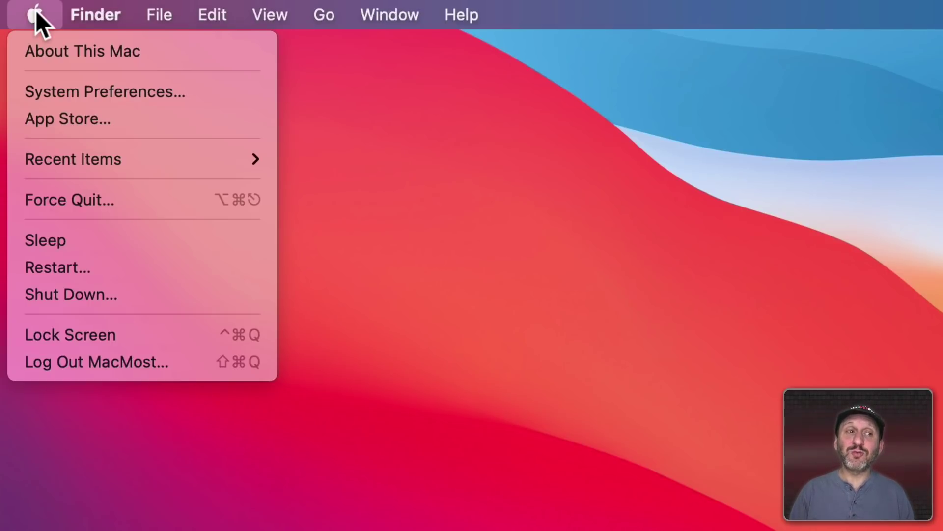
{"action": "left_click", "coordinate": [50, 88]}
{"action": "key", "text": "super+q"}
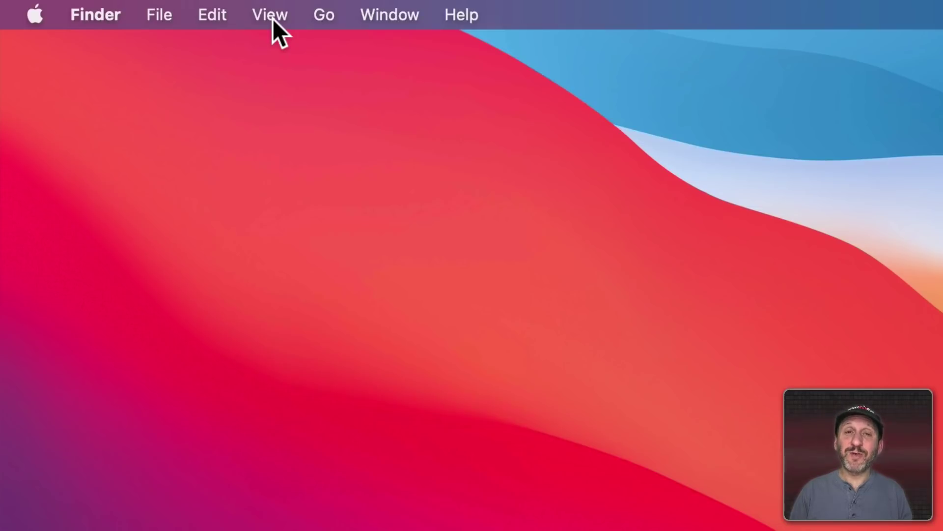
- Display the files of the Documents folder as icons
{"action": "left_click", "coordinate": [272, 18]}
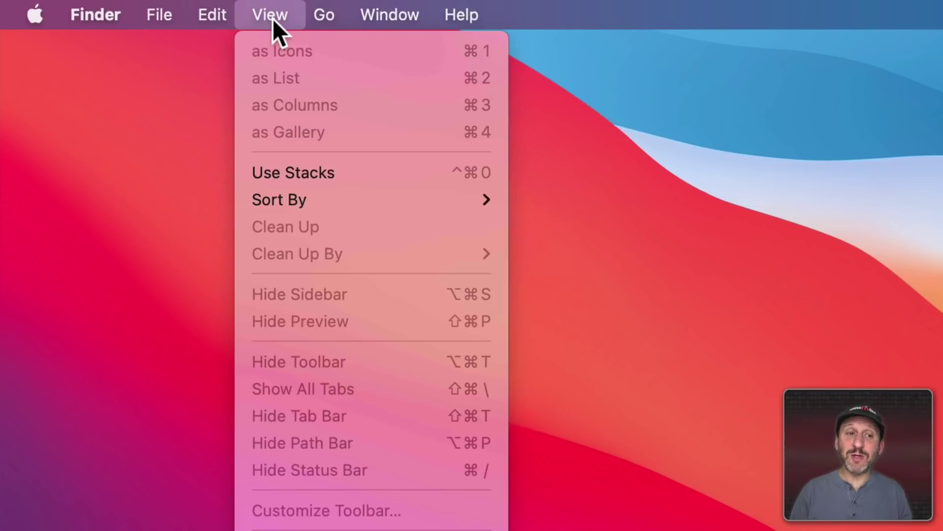
{"action": "mouse_move", "coordinate": [308, 201]}
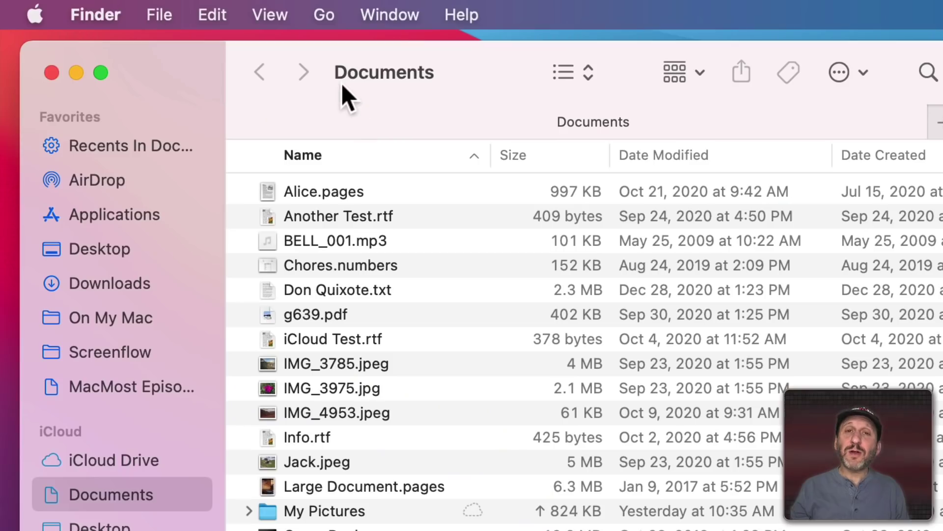
{"action": "left_click", "coordinate": [279, 15]}
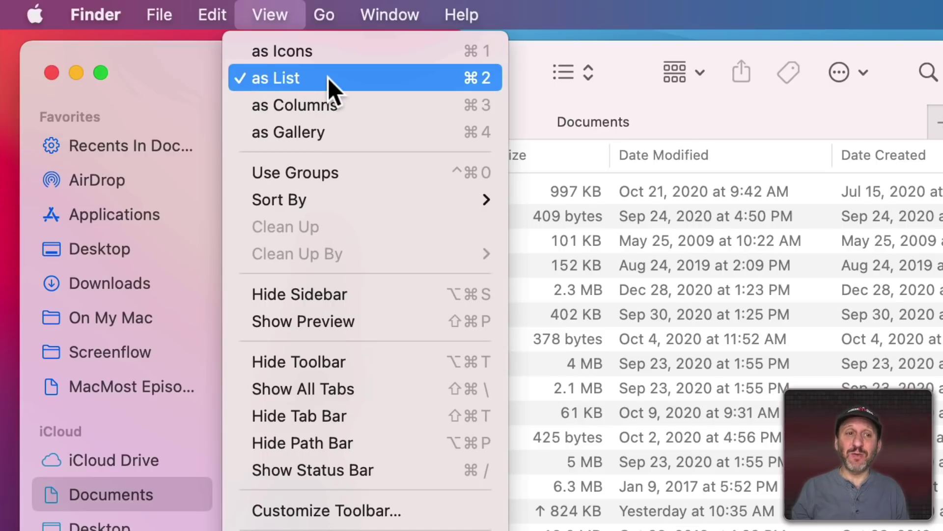
{"action": "left_click", "coordinate": [326, 58]}
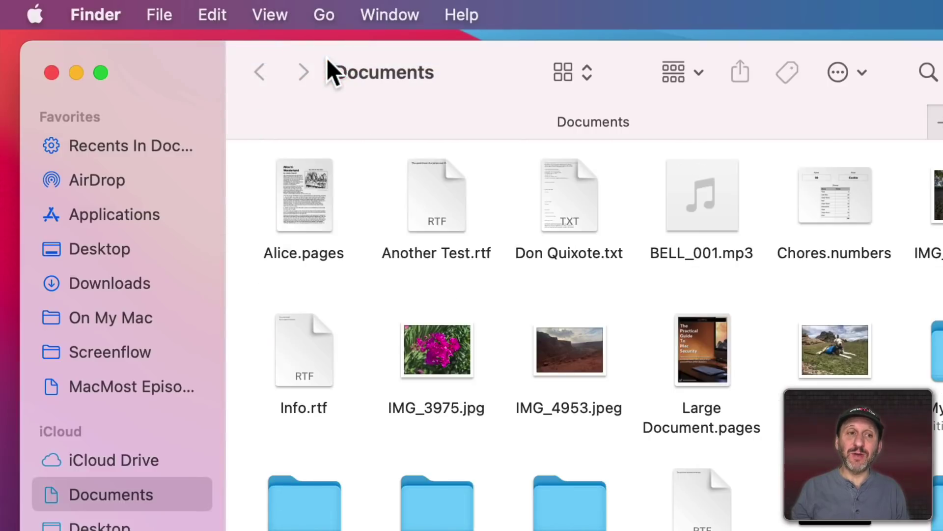
- Sort the icons in the Documents folder by name and review the remaining sort options
{"action": "left_click", "coordinate": [267, 17]}
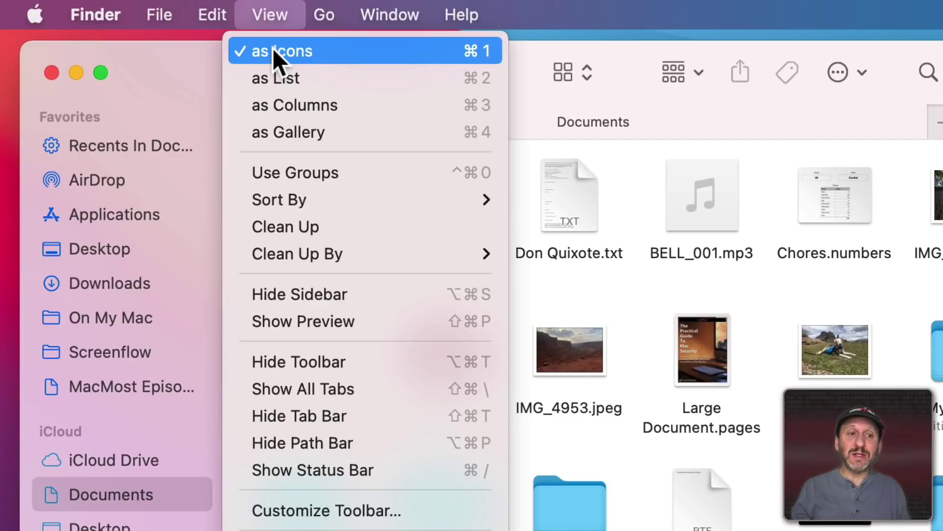
{"action": "mouse_move", "coordinate": [315, 198]}
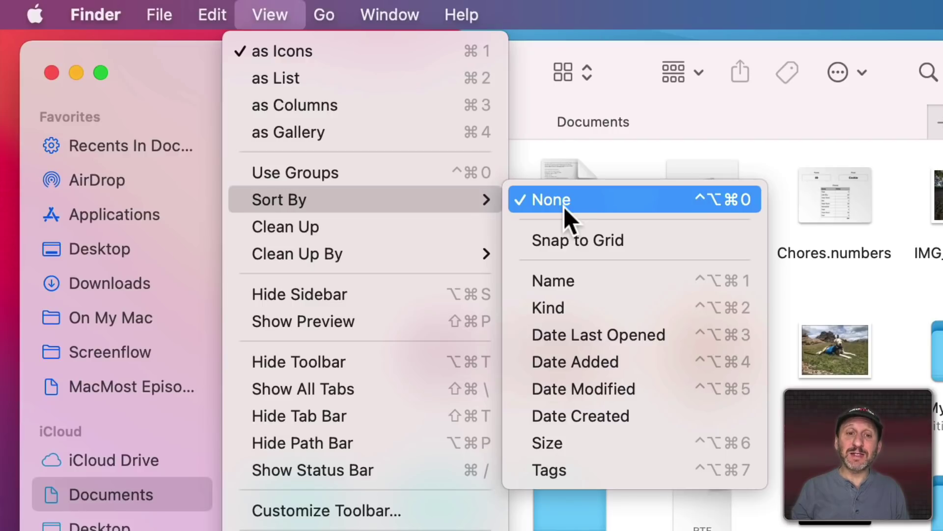
{"action": "left_click", "coordinate": [577, 279]}
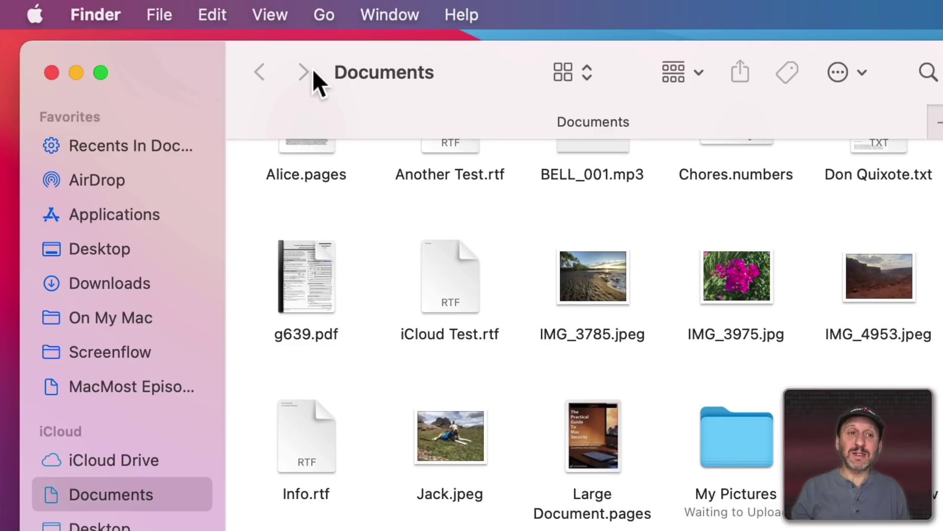
{"action": "left_click", "coordinate": [270, 14]}
{"action": "mouse_move", "coordinate": [344, 199]}
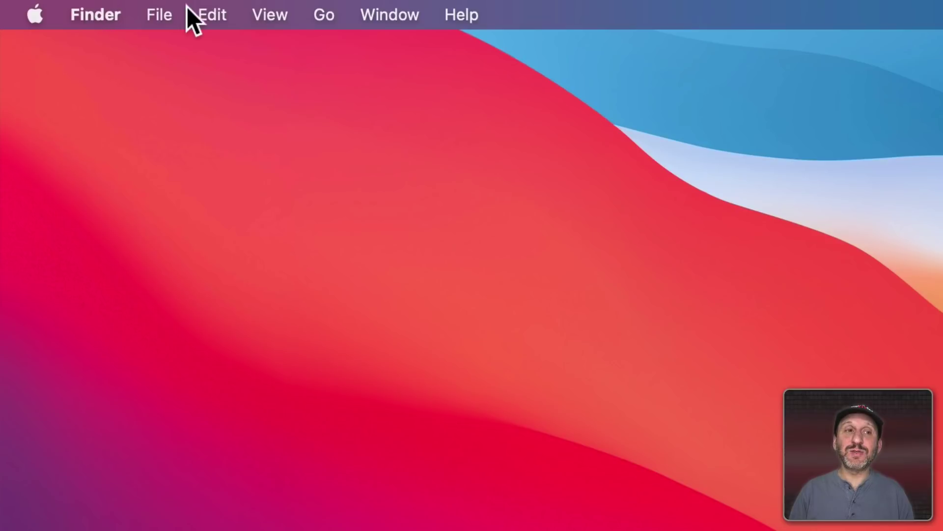
- Review Finder's file commands, switch to TextEdit and compare its file and editing commands
{"action": "left_click", "coordinate": [160, 15]}
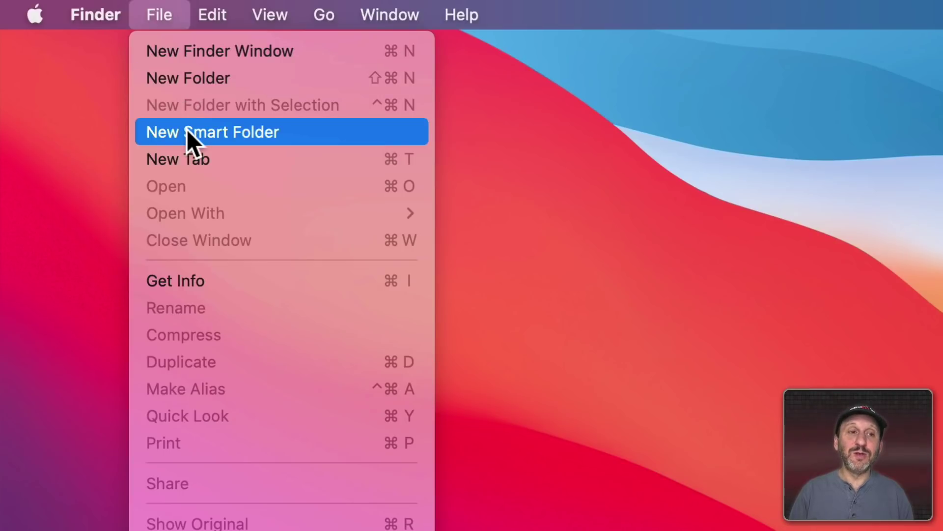
{"action": "left_click", "coordinate": [169, 10]}
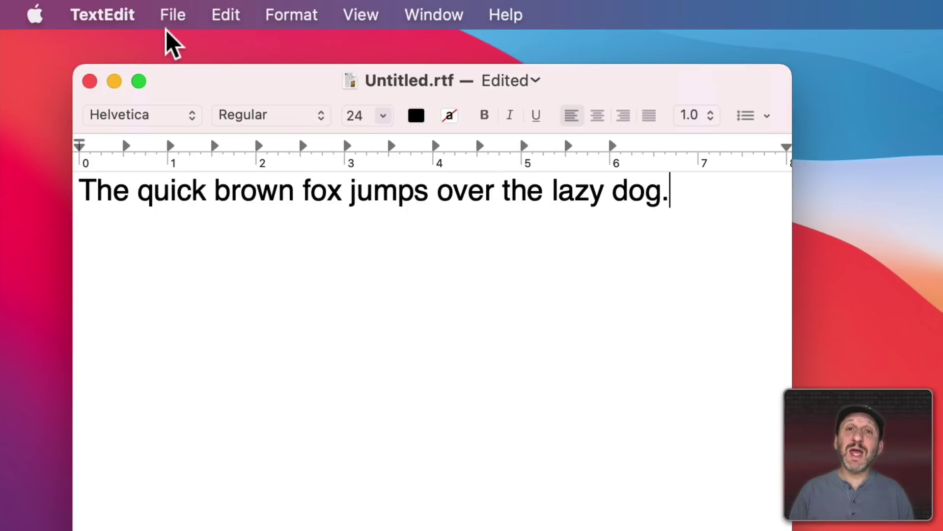
{"action": "left_click", "coordinate": [166, 11]}
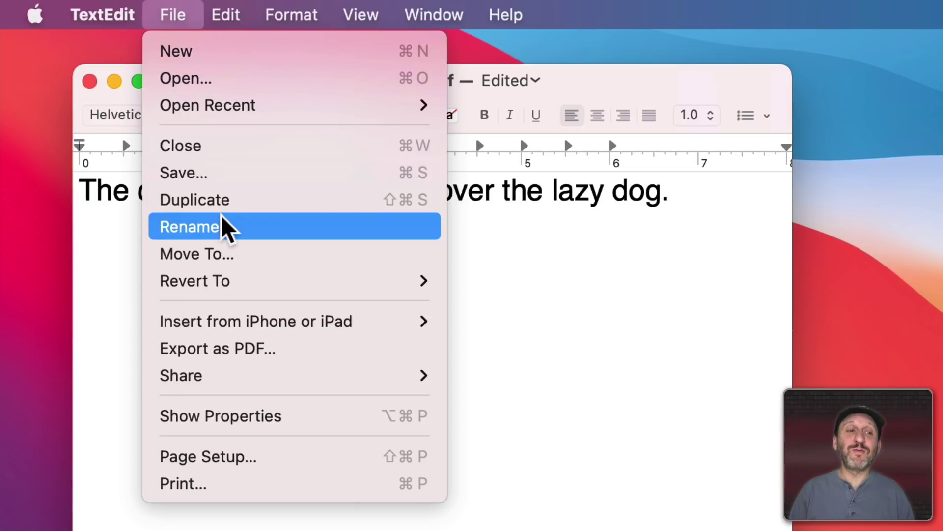
{"action": "left_click", "coordinate": [529, 270]}
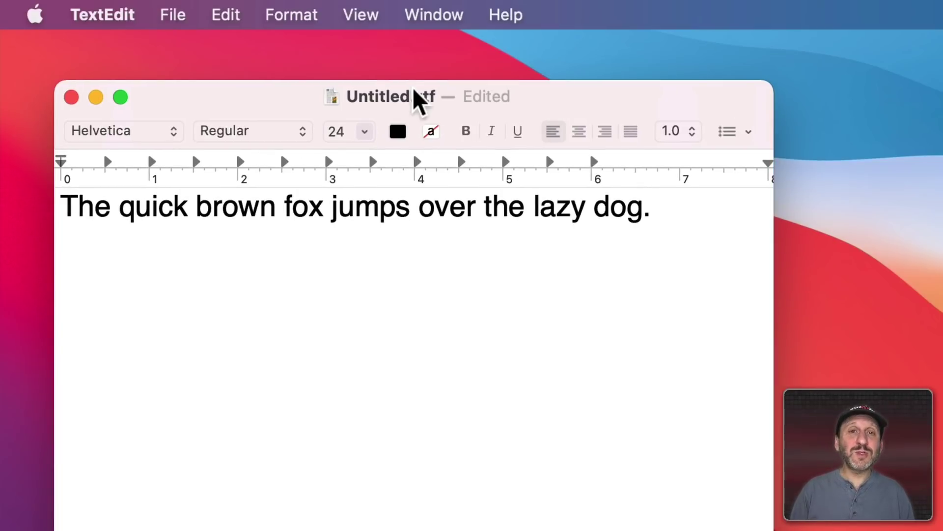
{"action": "left_click", "coordinate": [108, 14]}
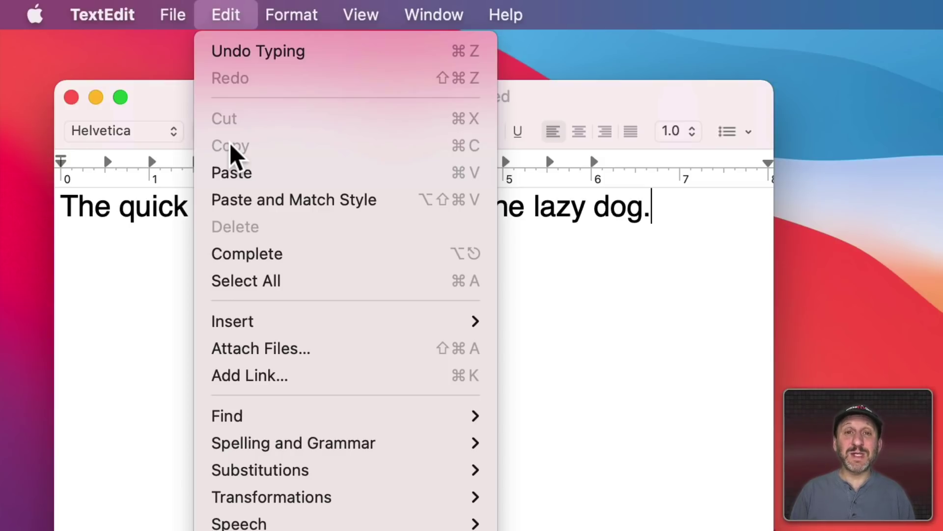
{"action": "left_click", "coordinate": [716, 238]}
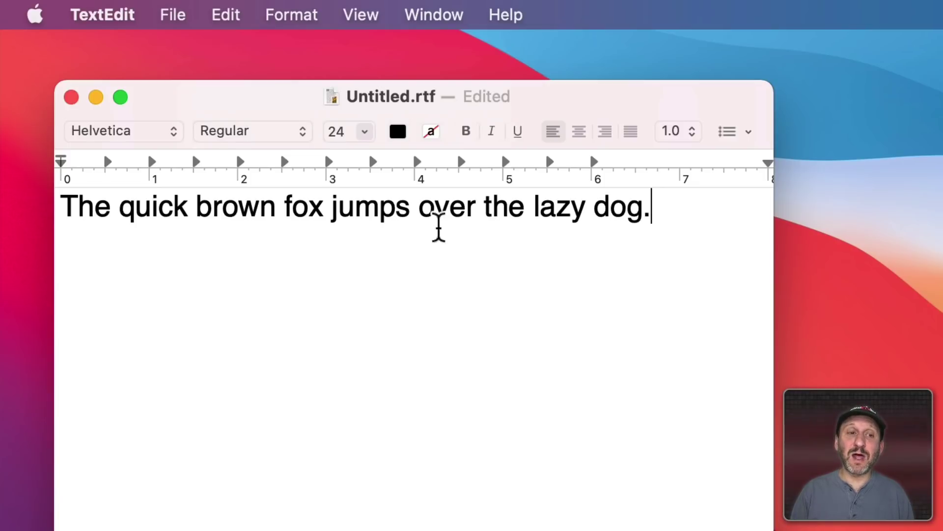
- Select the whole sentence in Untitled.rtf and examine the editing, file and font formatting commands available for it
{"action": "left_click_drag", "start_coordinate": [63, 204], "coordinate": [654, 225]}
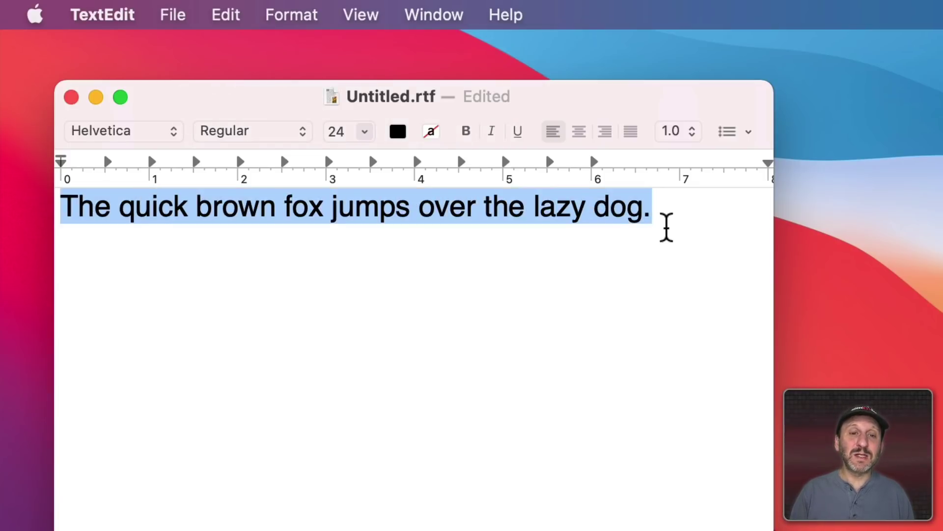
{"action": "left_click", "coordinate": [227, 21]}
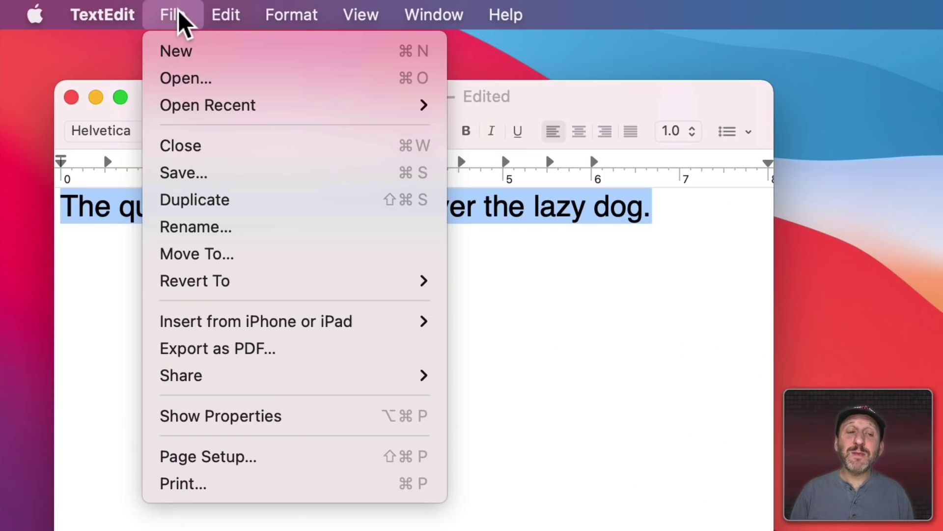
{"action": "left_click", "coordinate": [313, 349]}
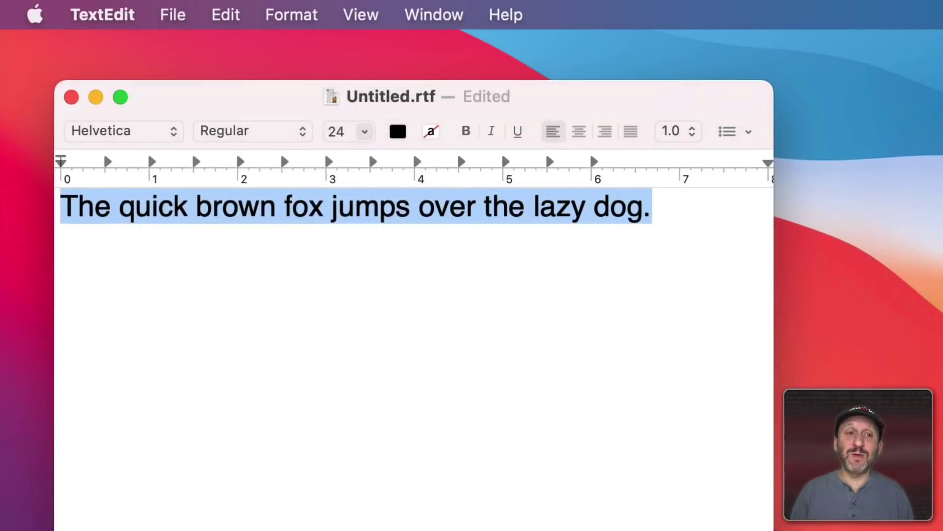
{"action": "left_click", "coordinate": [175, 3]}
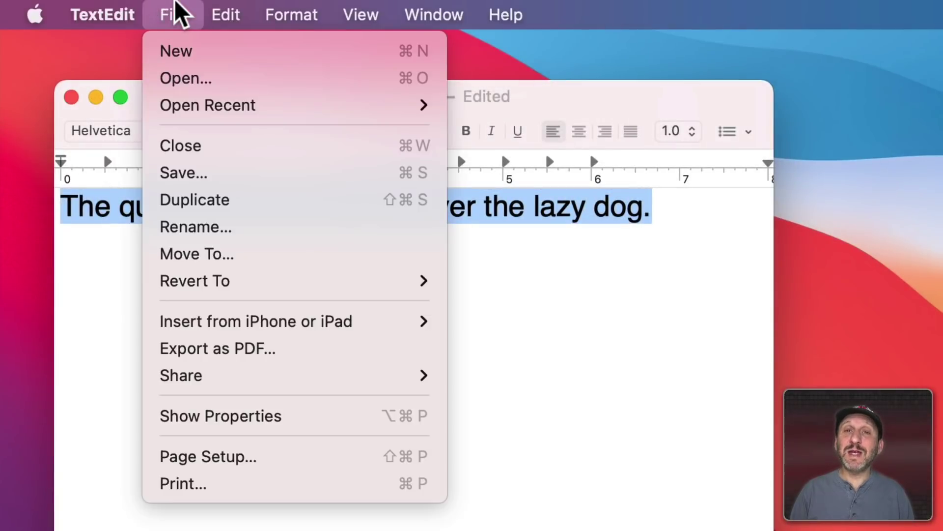
{"action": "left_click", "coordinate": [224, 53]}
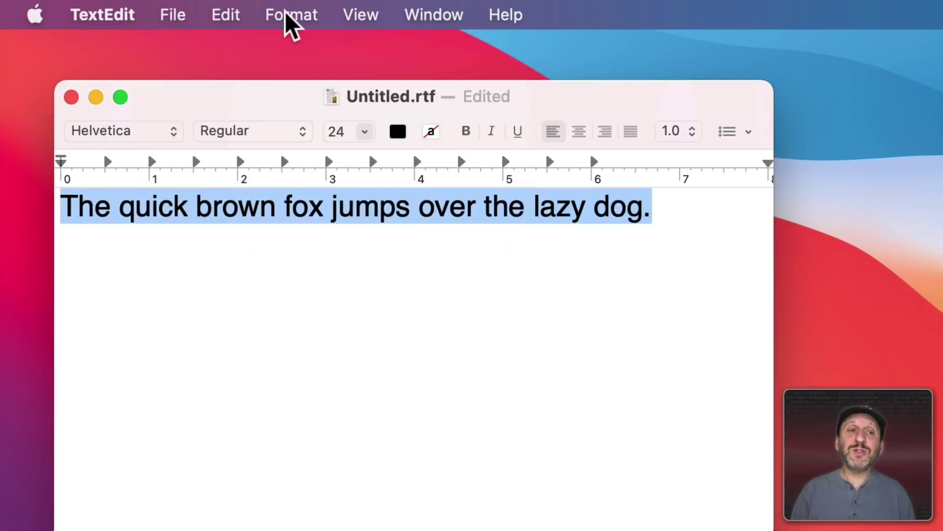
{"action": "left_click", "coordinate": [285, 19]}
{"action": "mouse_move", "coordinate": [312, 57]}
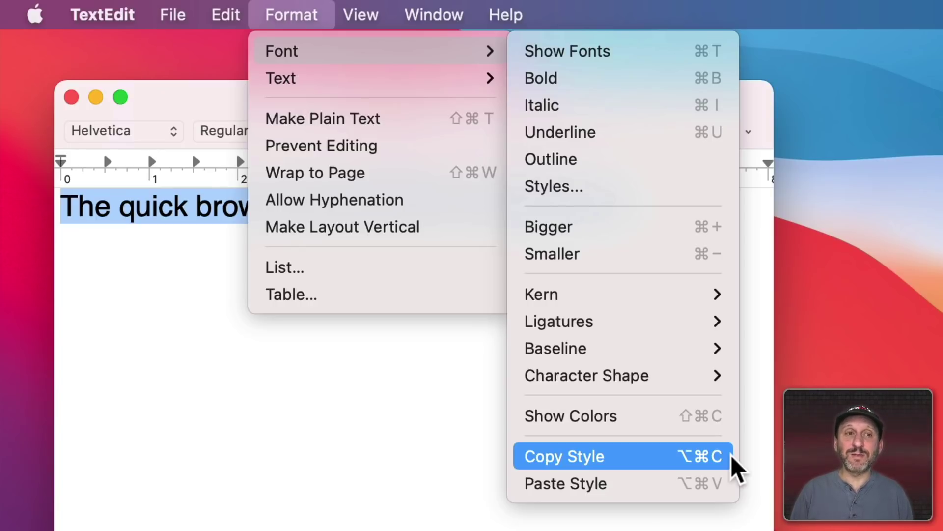
- Search the TextEdit help for "subsc" and locate where the Baseline > Subscript command is found
{"action": "mouse_move", "coordinate": [364, 11]}
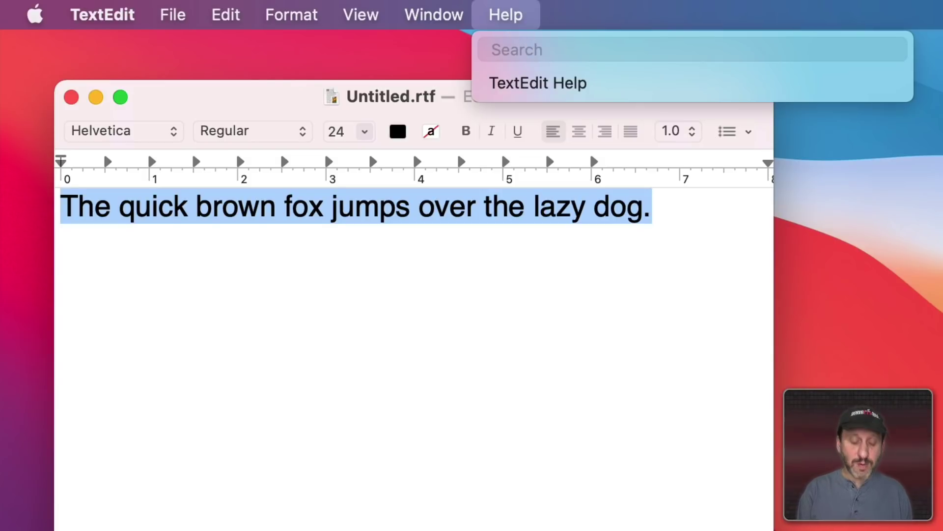
{"action": "type", "text": "subsc"}
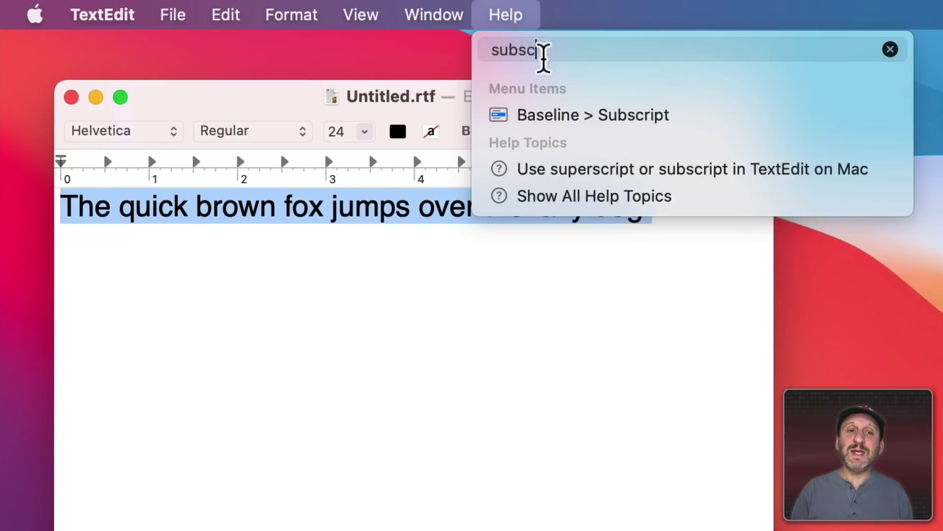
{"action": "mouse_move", "coordinate": [556, 116]}
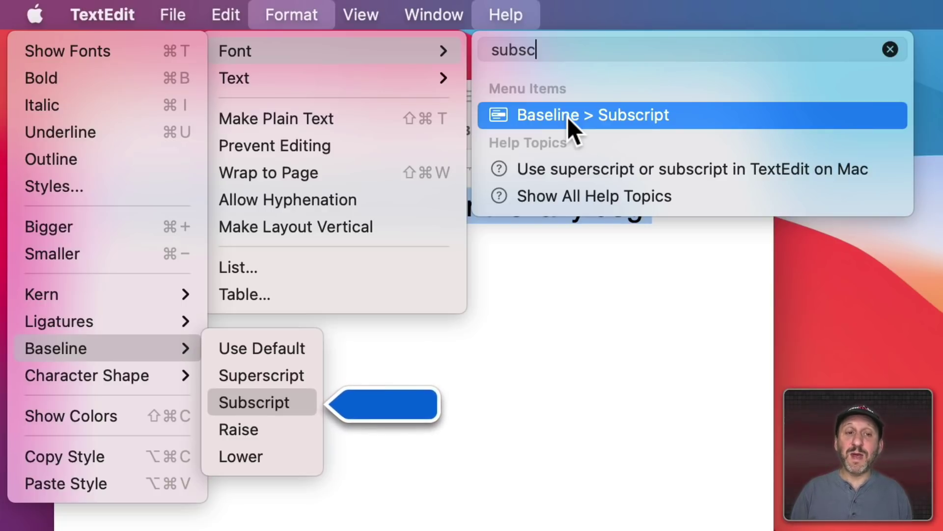
{"action": "left_click", "coordinate": [508, 17]}
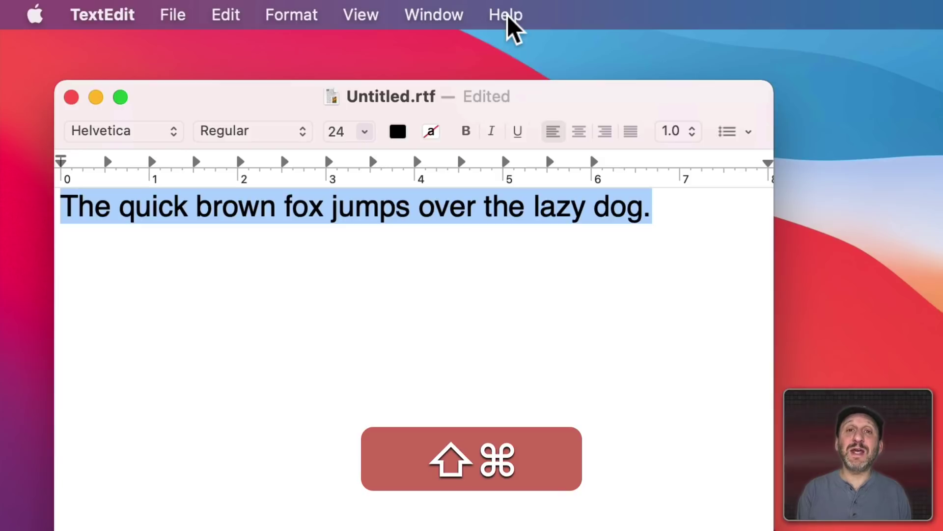
- Find Baseline > Subscript by searching the help for "subscr", apply it to the selected sentence and deselect the text
{"action": "key", "text": "super+shift+slash"}
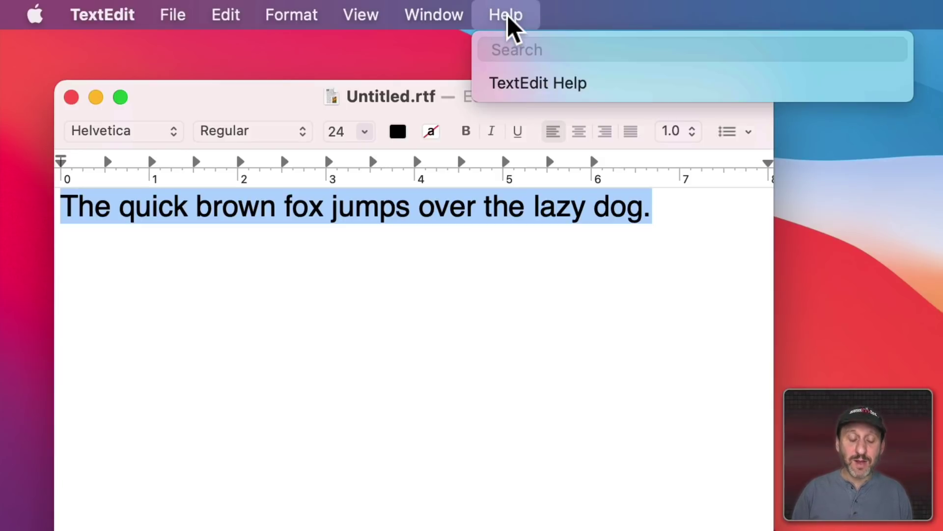
{"action": "type", "text": "subscr"}
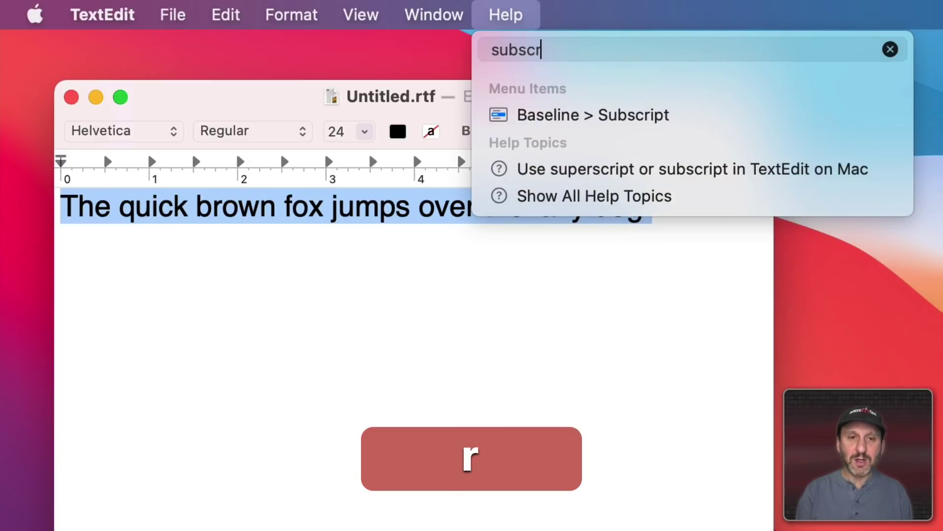
{"action": "key", "text": "Down"}
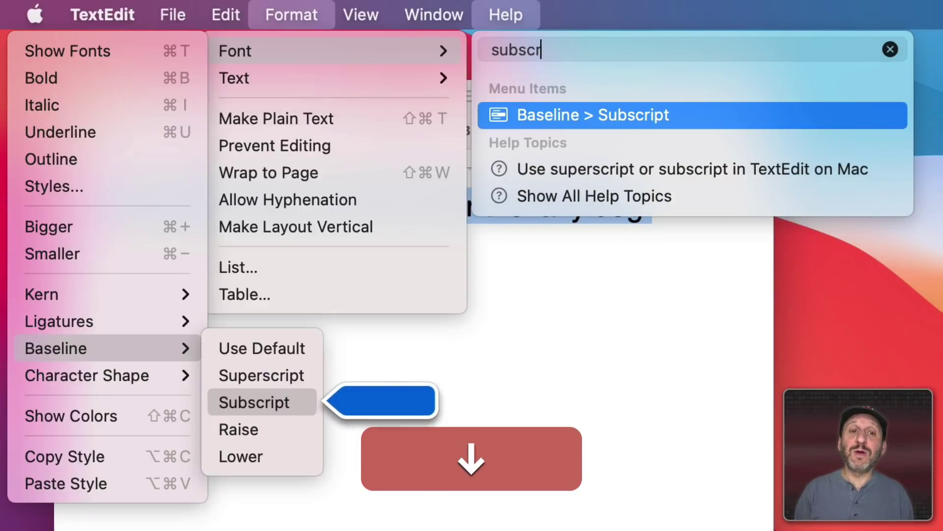
{"action": "key", "text": "Return"}
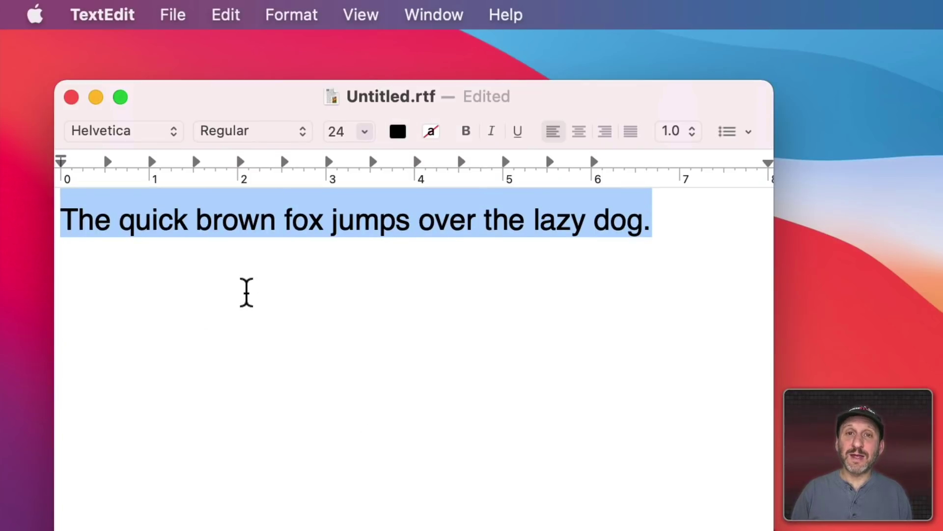
{"action": "left_click", "coordinate": [185, 307]}
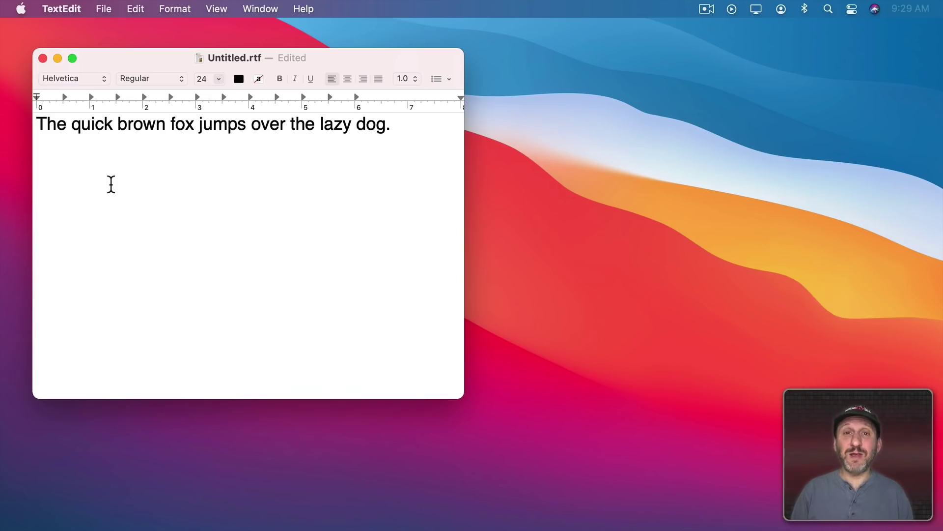
- Open the Dock & Menu Bar settings in System Preferences and toggle automatically hiding and showing the menu bar
{"action": "left_click", "coordinate": [20, 6]}
{"action": "left_click", "coordinate": [34, 54]}
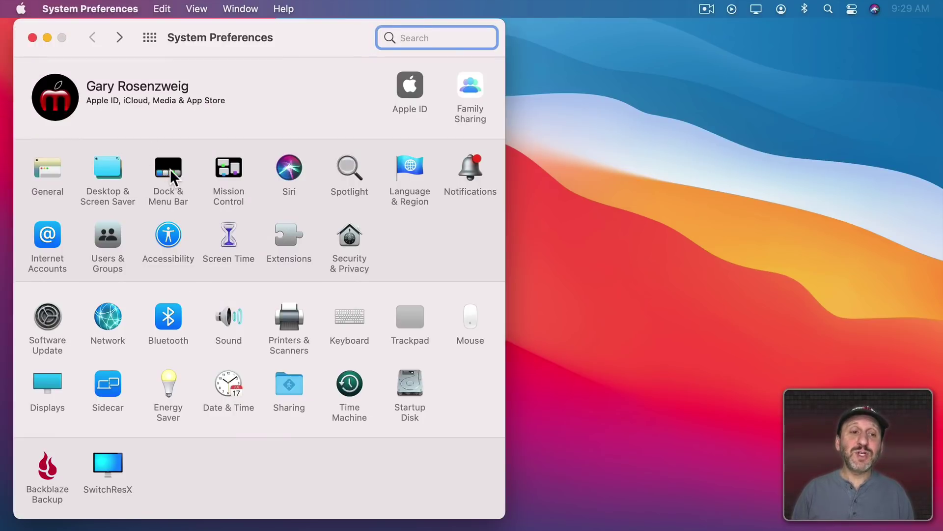
{"action": "left_click", "coordinate": [170, 170]}
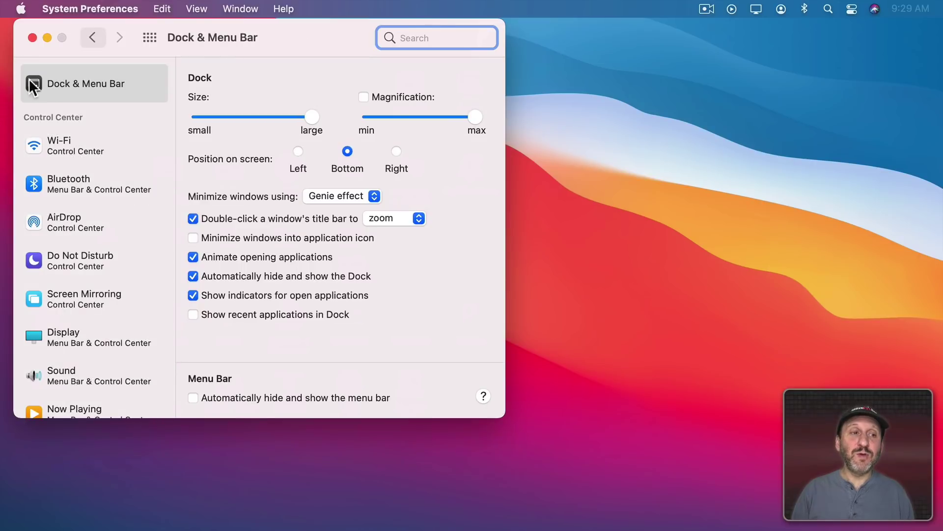
{"action": "left_click", "coordinate": [81, 84]}
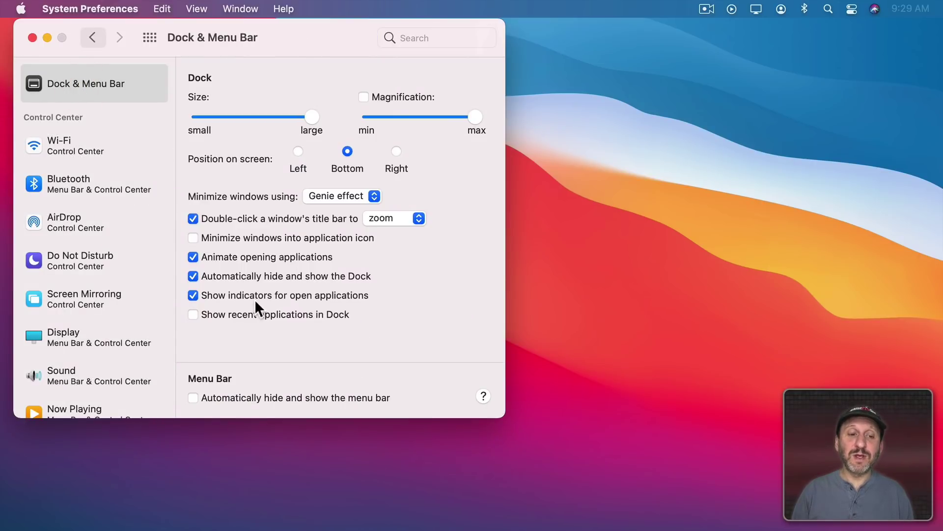
{"action": "left_click", "coordinate": [239, 399]}
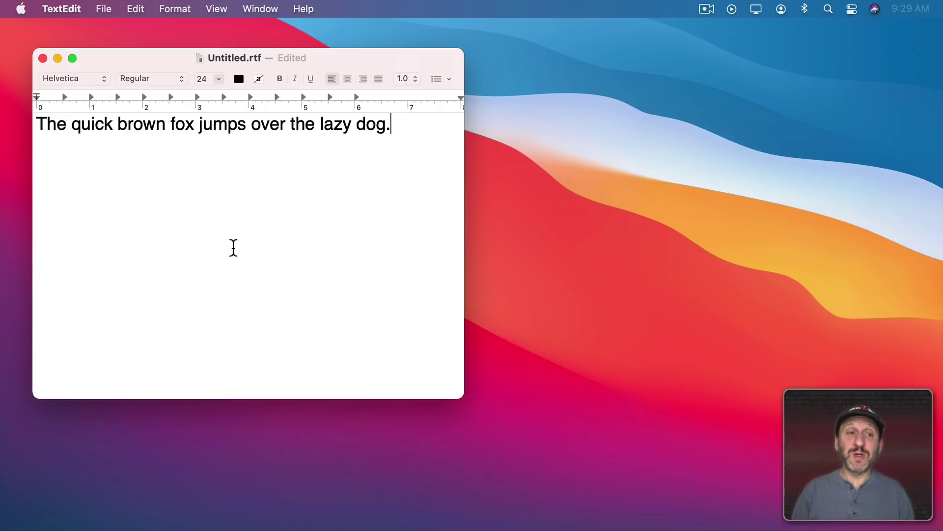
- Look over TextEdit's view commands and put the Untitled.rtf window into full screen
{"action": "left_click", "coordinate": [225, 8]}
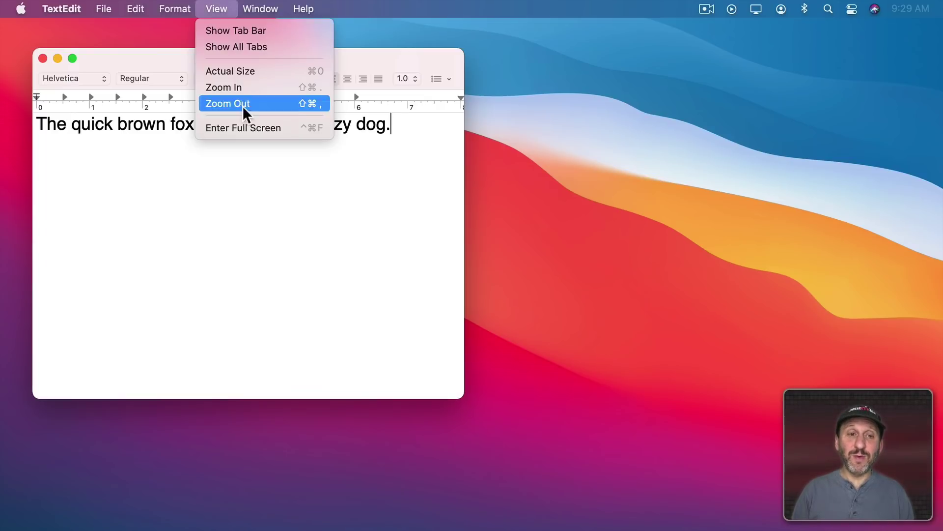
{"action": "left_click", "coordinate": [111, 165]}
{"action": "left_click", "coordinate": [72, 58]}
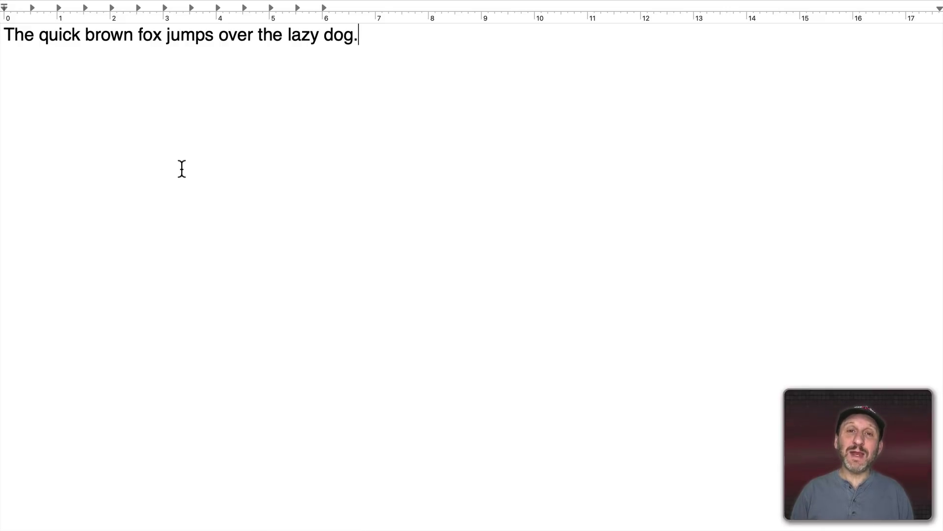
- Reveal the hidden menu bar in full screen and exit full screen for Untitled.rtf
{"action": "mouse_move", "coordinate": [191, 2]}
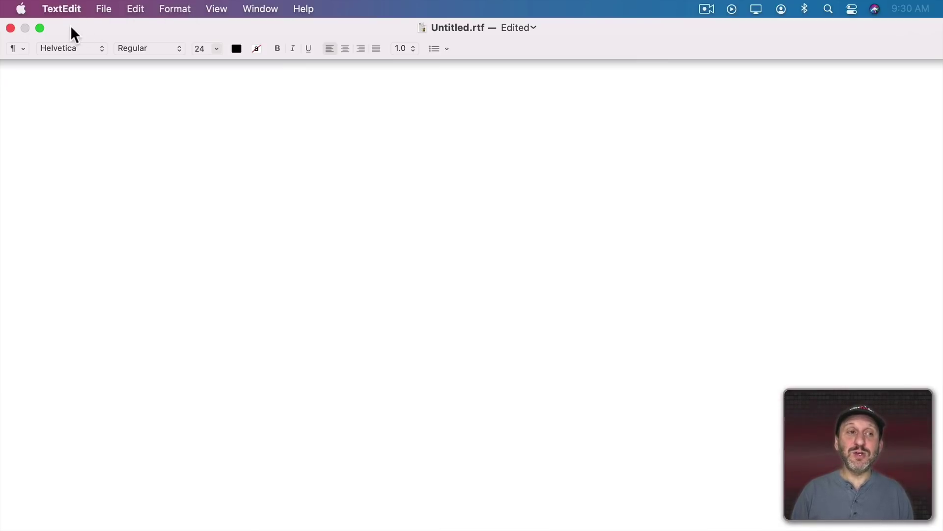
{"action": "left_click", "coordinate": [216, 9]}
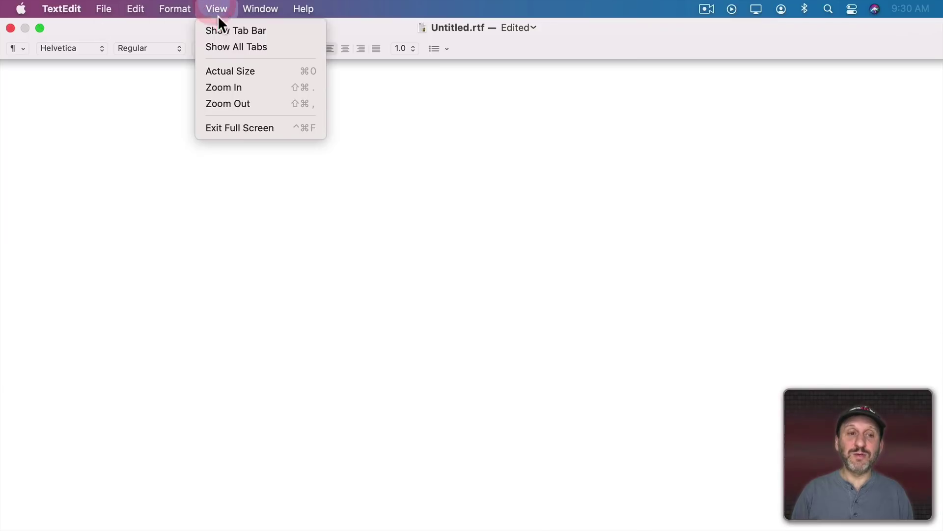
{"action": "left_click", "coordinate": [238, 124]}
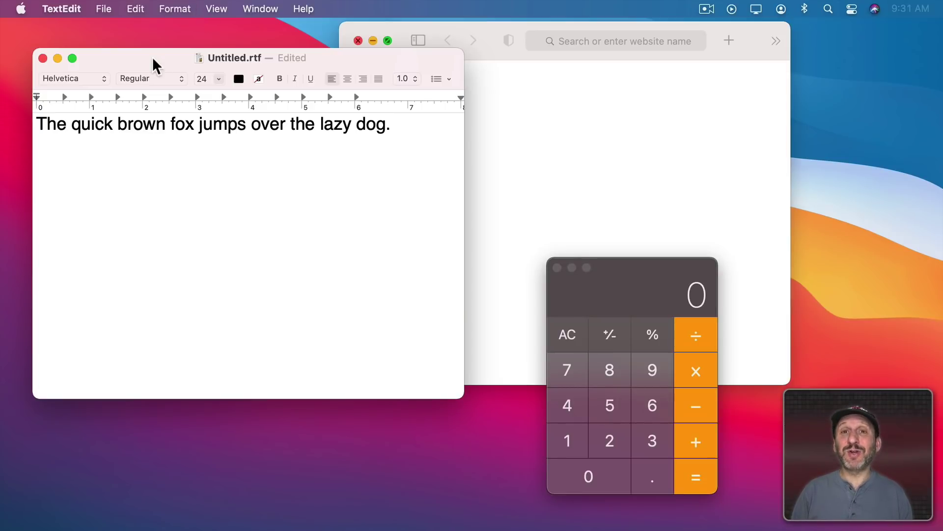
- Examine TextEdit's file, editing and format commands, including the font and baseline options, without running any
{"action": "left_click", "coordinate": [61, 9]}
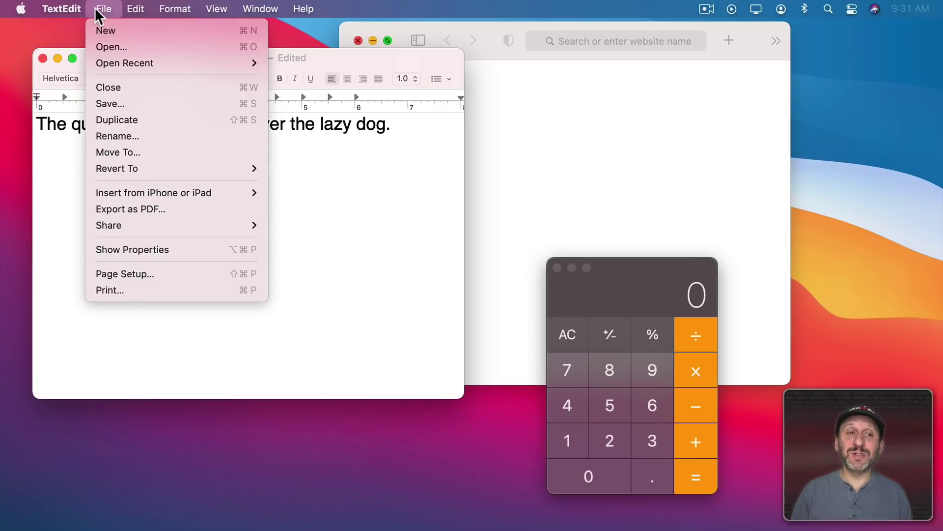
{"action": "mouse_move", "coordinate": [124, 7]}
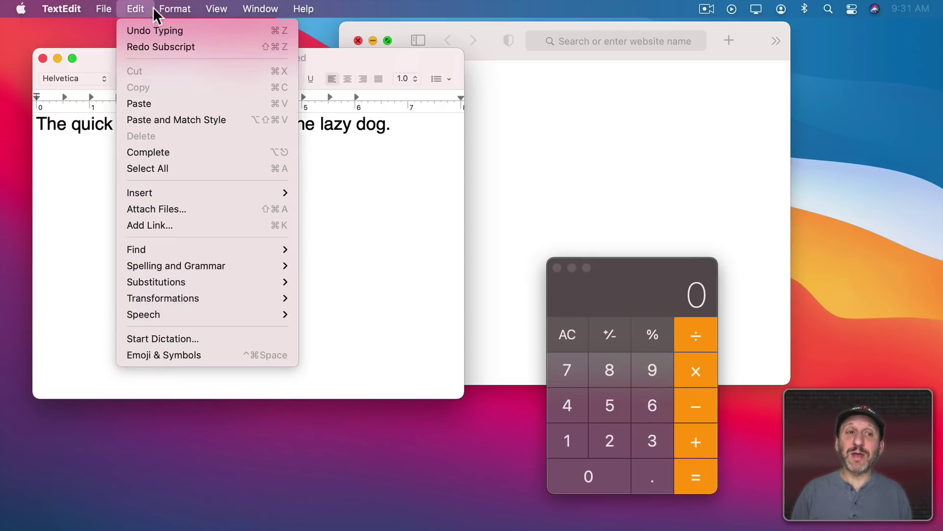
{"action": "mouse_move", "coordinate": [169, 10]}
{"action": "mouse_move", "coordinate": [173, 29]}
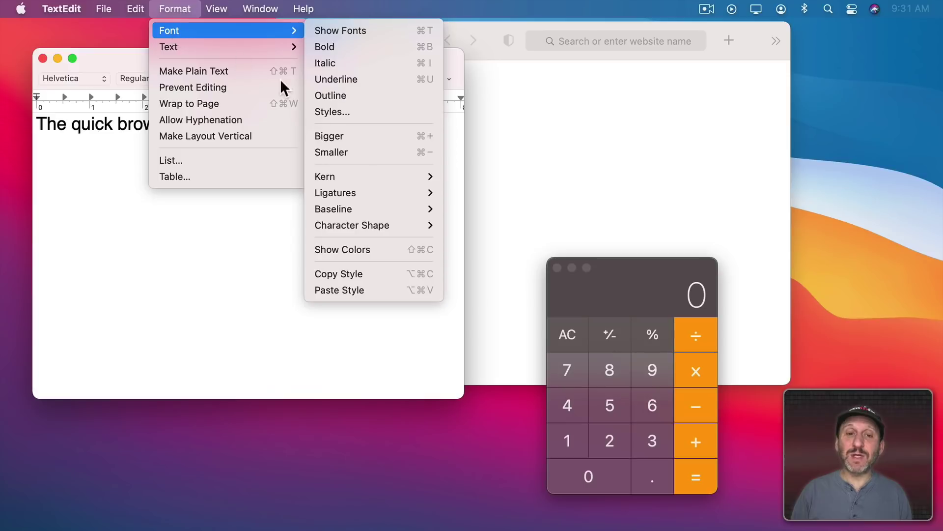
{"action": "mouse_move", "coordinate": [363, 176]}
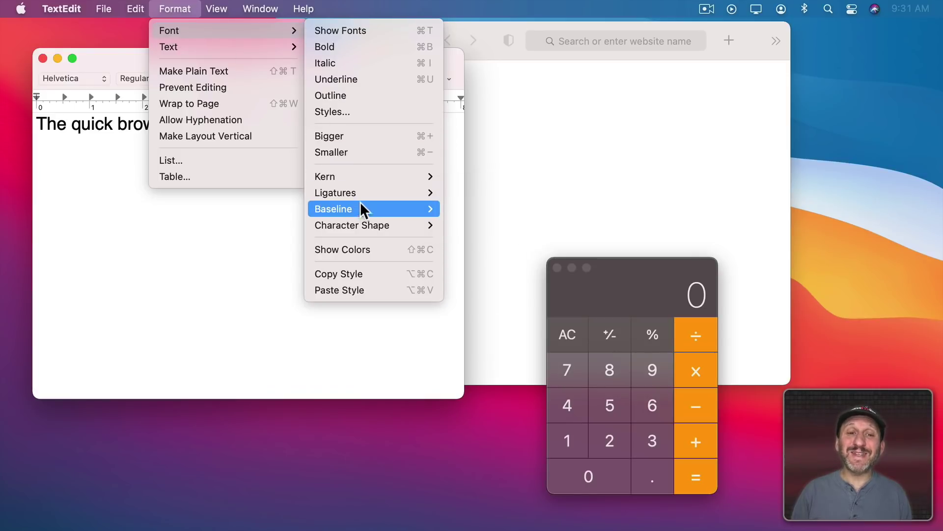
{"action": "mouse_move", "coordinate": [355, 222]}
{"action": "key", "text": "Escape"}
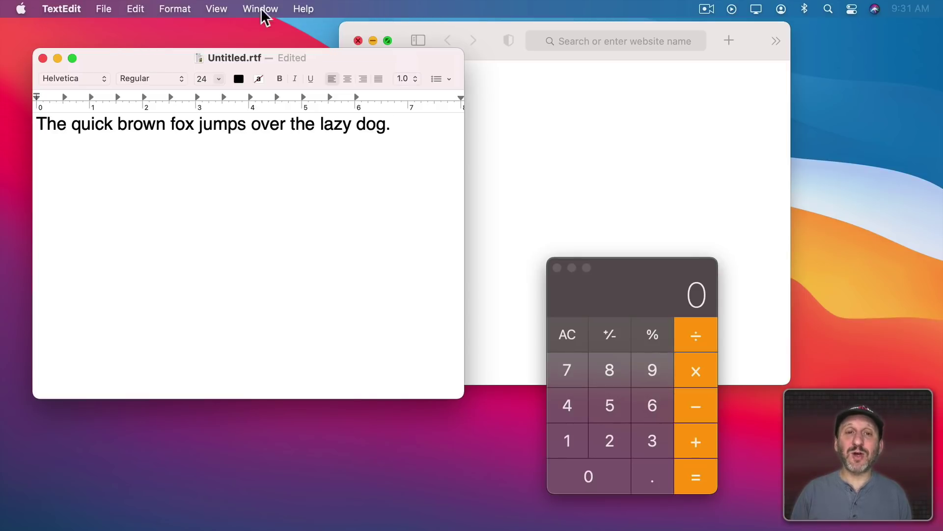
- Move the Untitled.rtf window lower on the desktop, switch to Safari and shift its window slightly
{"action": "left_click_drag", "start_coordinate": [162, 59], "coordinate": [147, 123]}
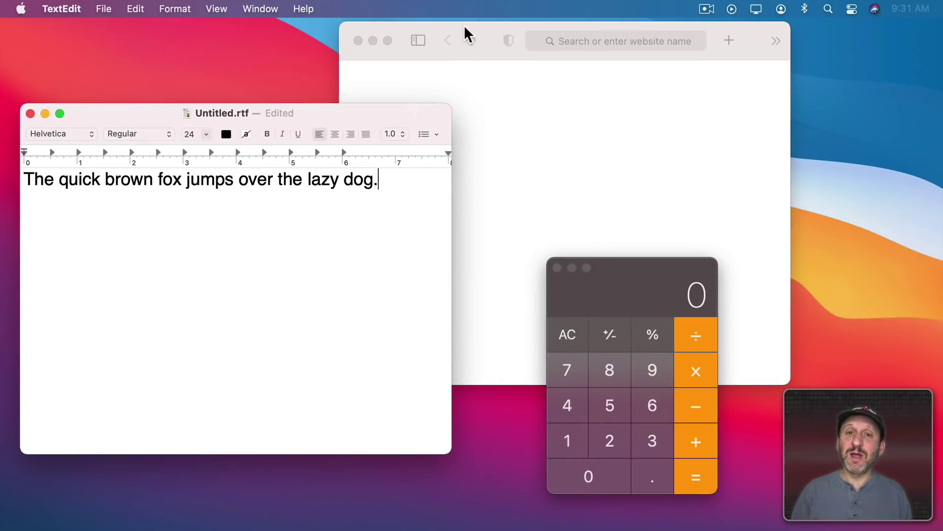
{"action": "left_click", "coordinate": [482, 27]}
{"action": "mouse_move", "coordinate": [482, 28]}
{"action": "left_mouse_down"}
{"action": "mouse_move", "coordinate": [509, 36]}
{"action": "mouse_move", "coordinate": [489, 31]}
{"action": "left_mouse_up"}
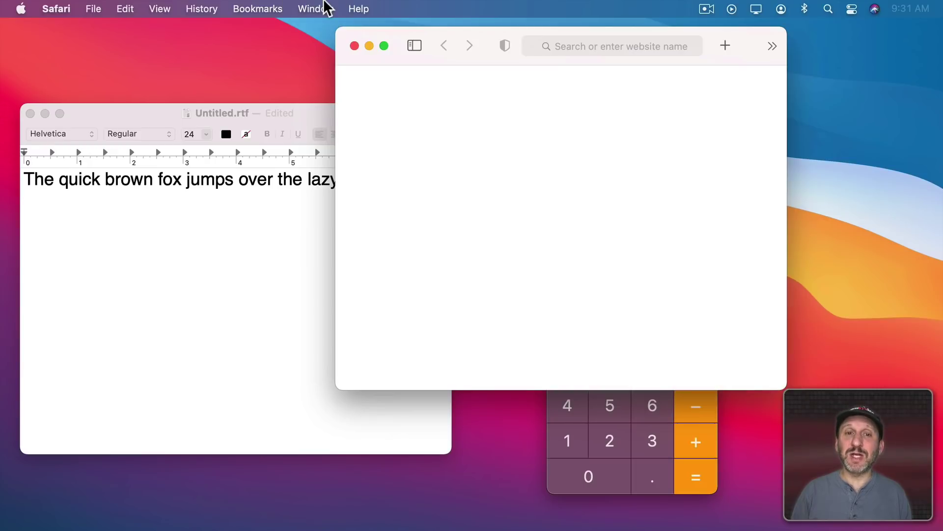
- Alternate between the TextEdit and Safari windows to compare their menu bars, ending with TextEdit active
{"action": "left_click", "coordinate": [139, 117]}
{"action": "left_click", "coordinate": [378, 35]}
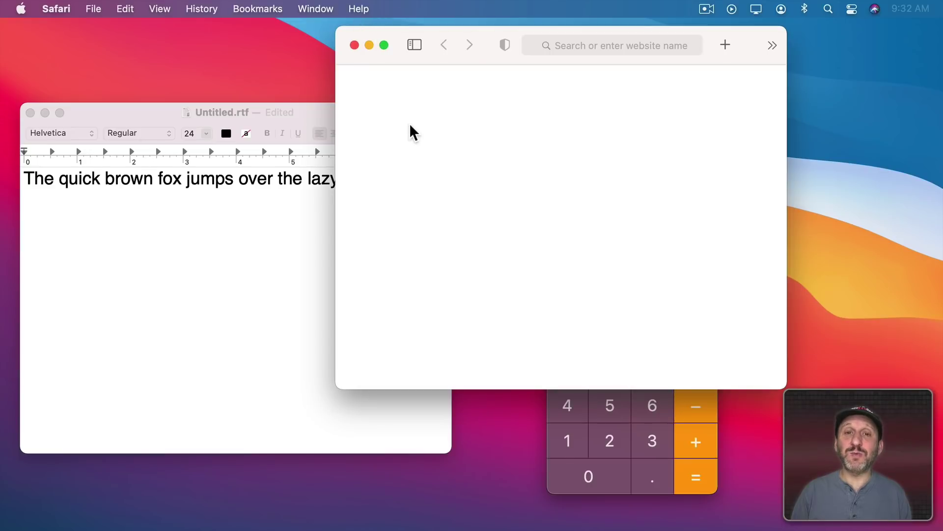
{"action": "left_click", "coordinate": [125, 114]}
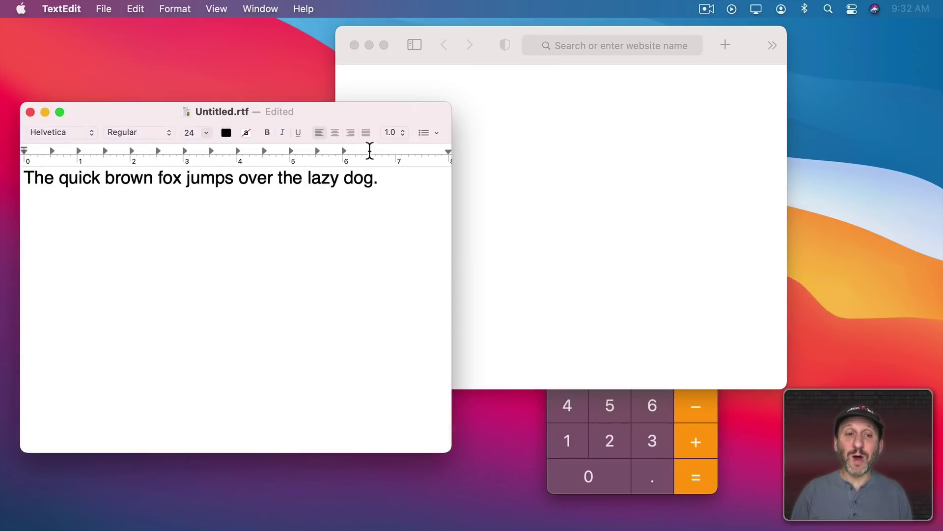